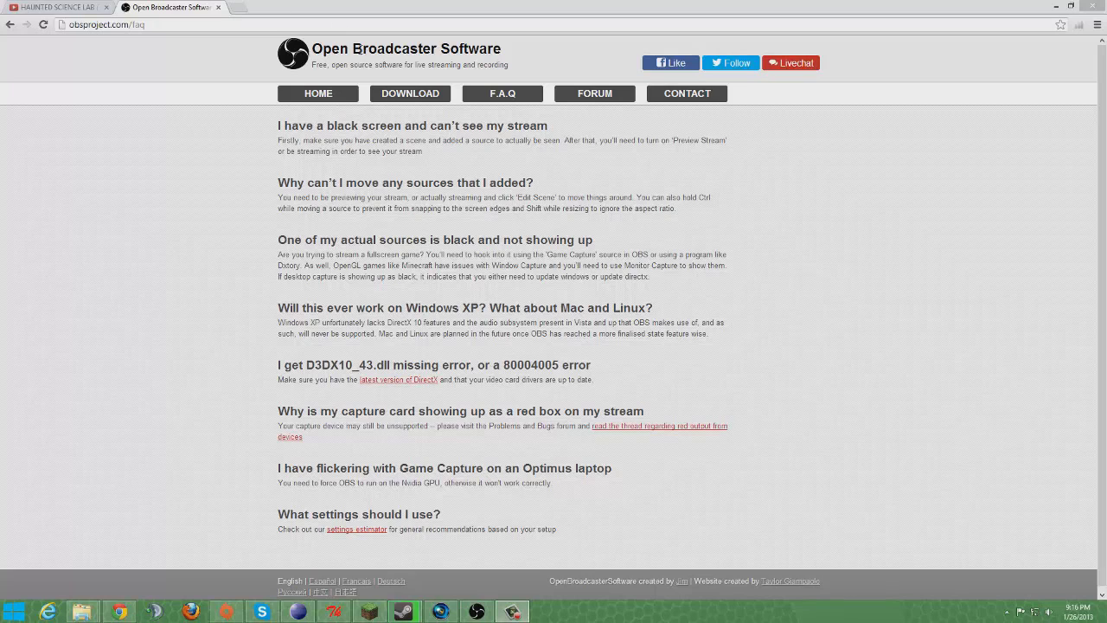
Leave the FAQ for the obsproject.com home page listing Latest Version 0.466 Alpha
left_click(344, 93)
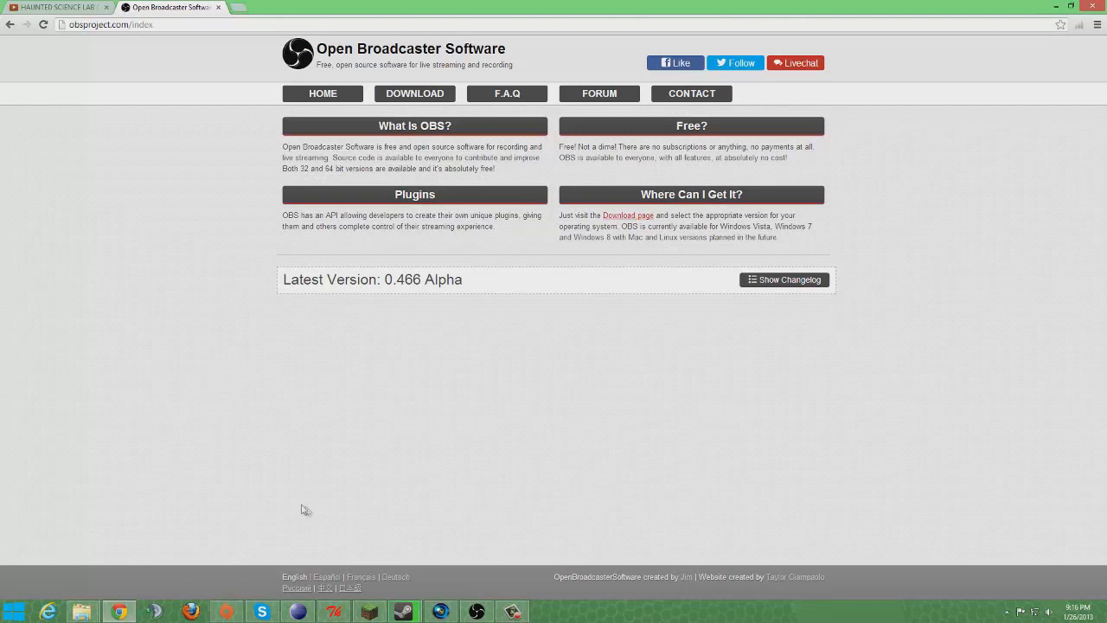
Restore the OBS window from the taskbar, move it up-left, and open Settings
left_click(475, 611)
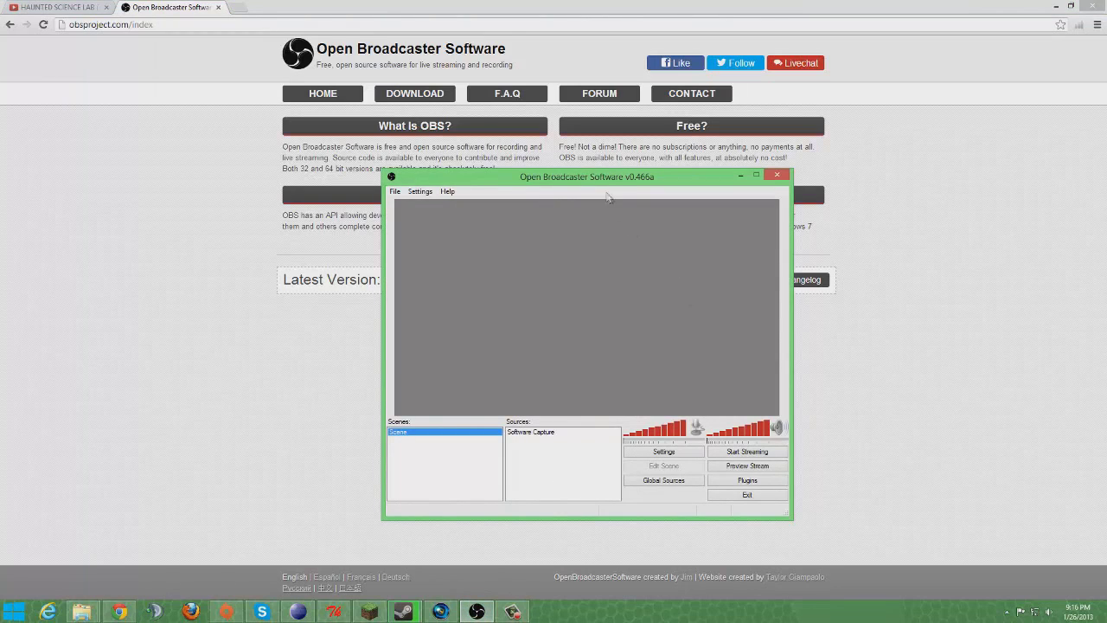
left_click_drag(597, 177, 479, 120)
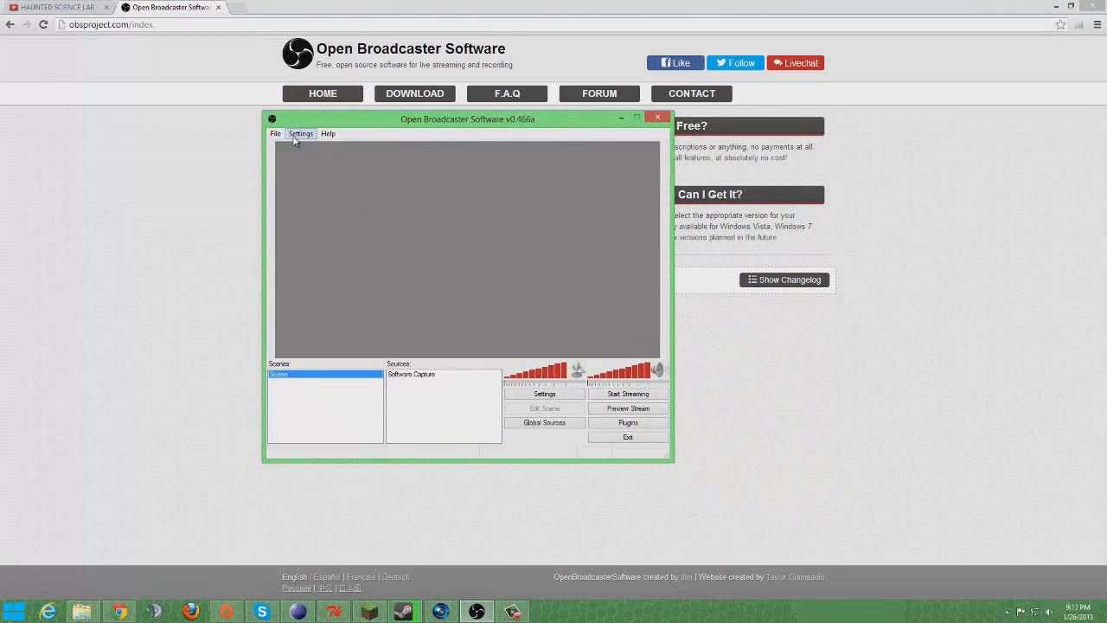
left_click(300, 134)
left_click(350, 147)
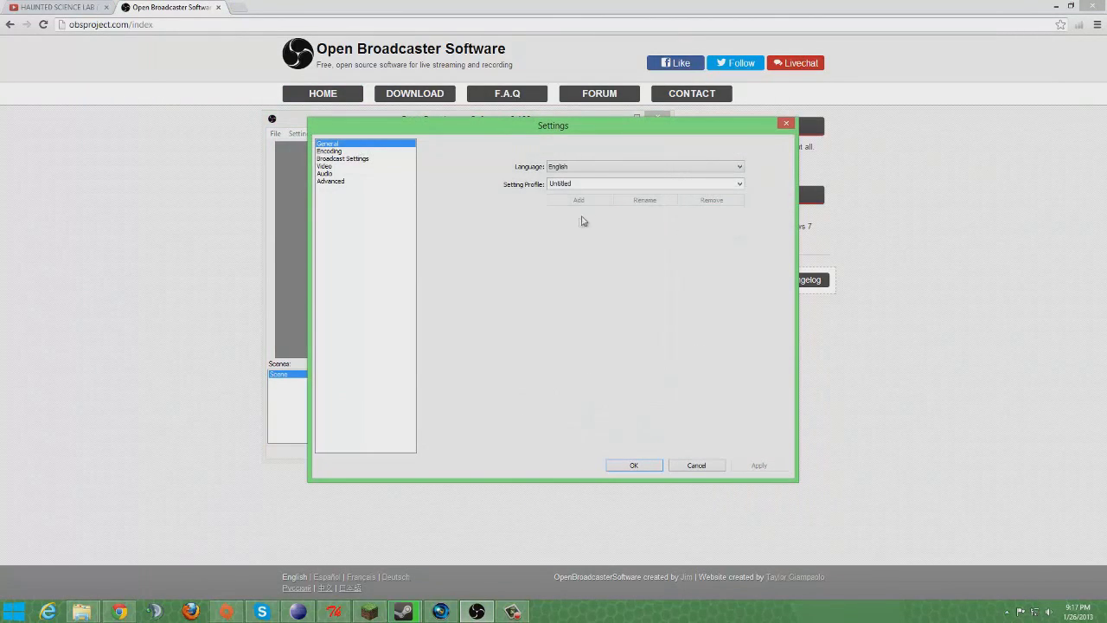
Review settings: keep English language, check Encoding quality balance and max bitrate, then Broadcast Settings
left_click(605, 167)
left_click(554, 167)
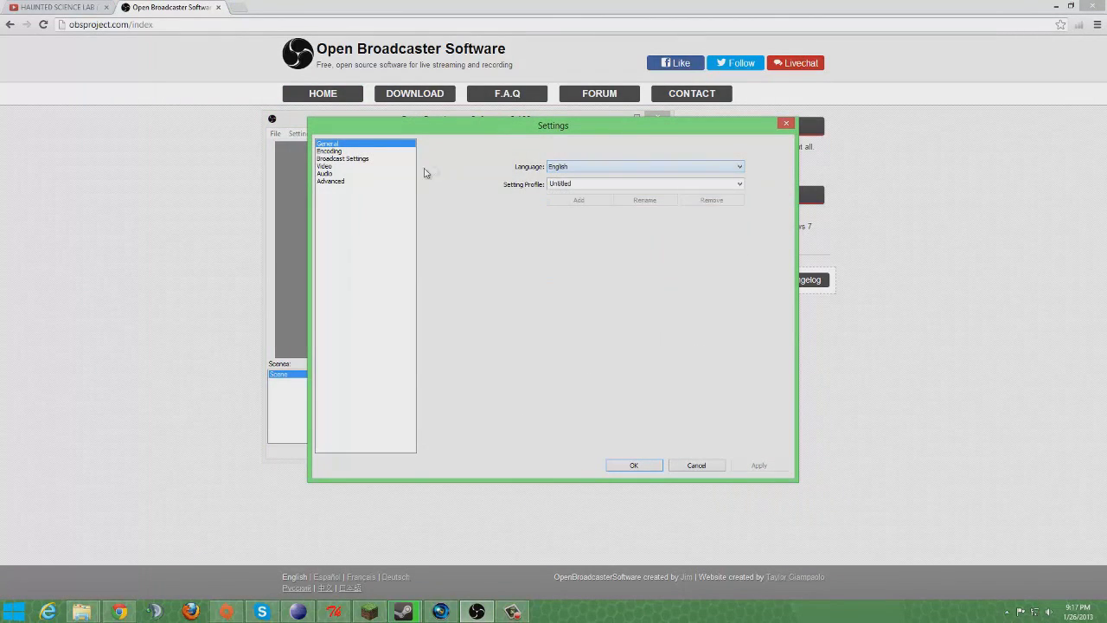
left_click(330, 152)
left_click(589, 160)
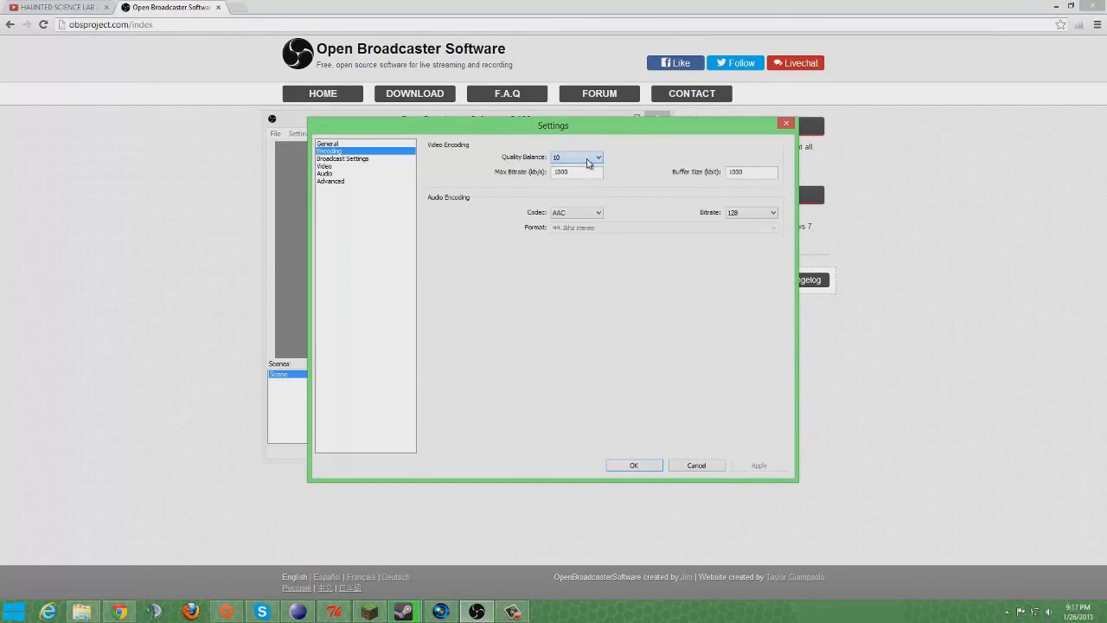
left_click(584, 177)
left_click(359, 164)
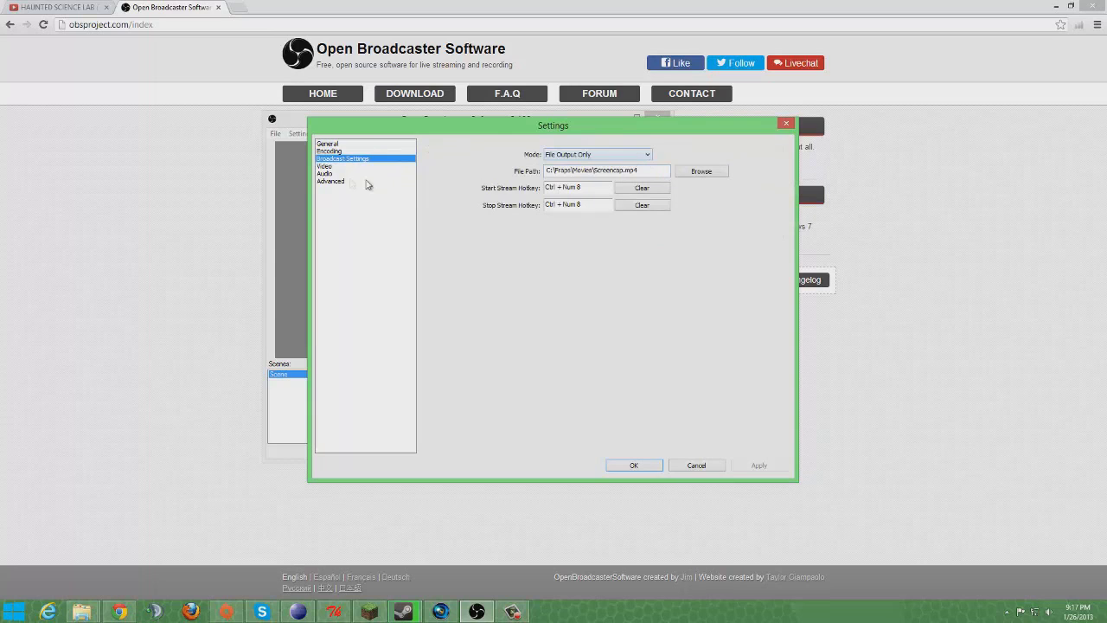
Set mode to Live Stream on Twitch / Justin.tv with the Global Load Balancing Service server
left_click(605, 155)
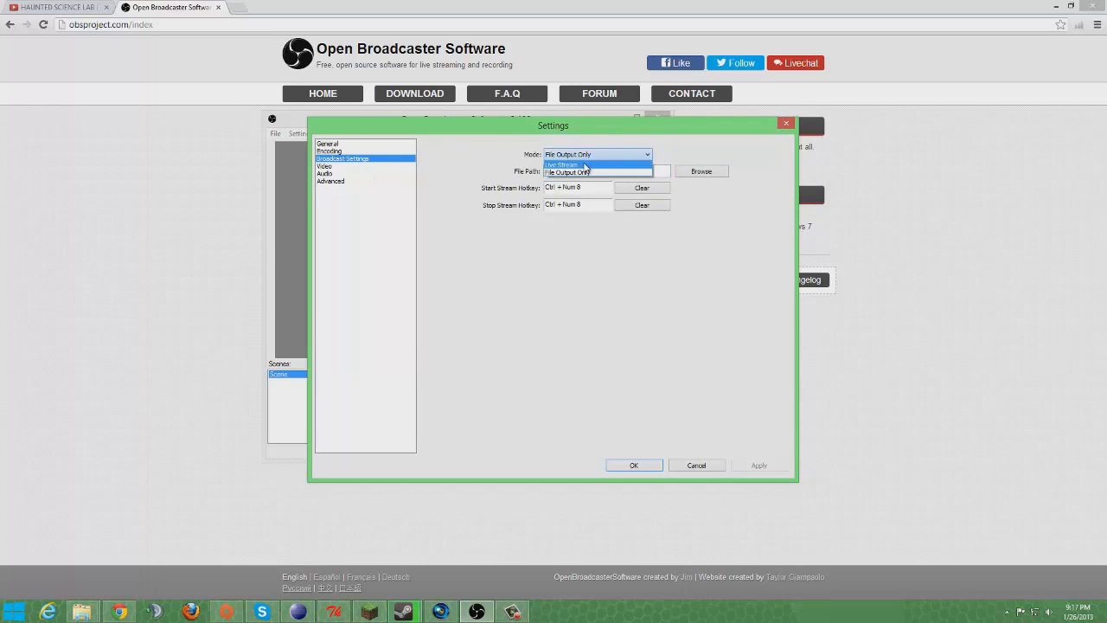
left_click(593, 164)
left_click(582, 175)
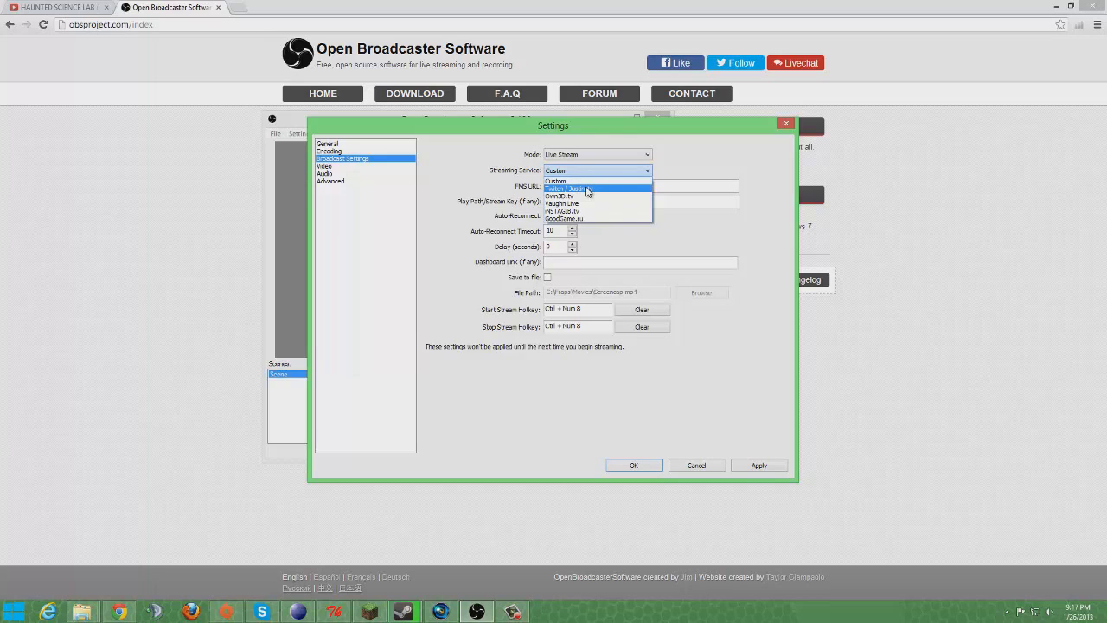
left_click(588, 189)
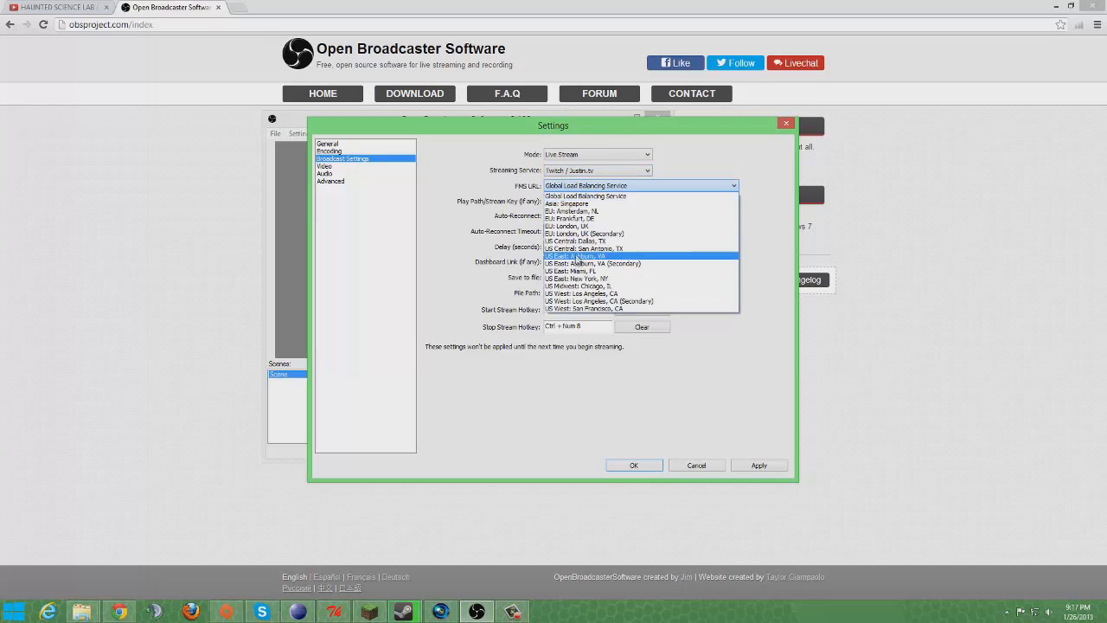
left_click(607, 190)
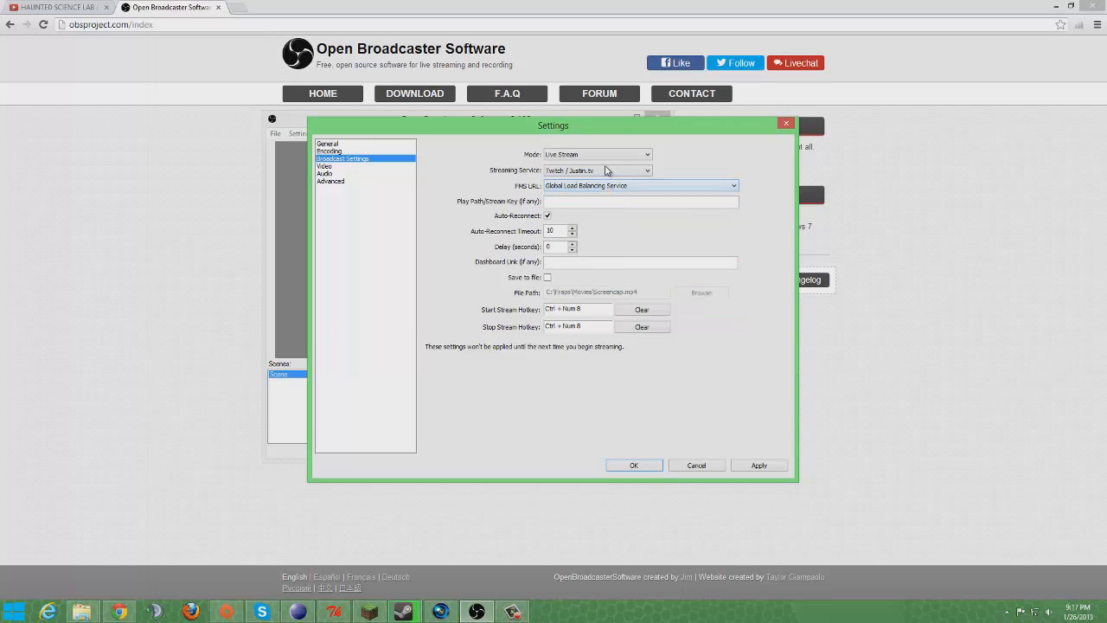
Briefly switch the streaming service to Custom, then back to Twitch / Justin.tv
left_click(607, 170)
left_click(602, 179)
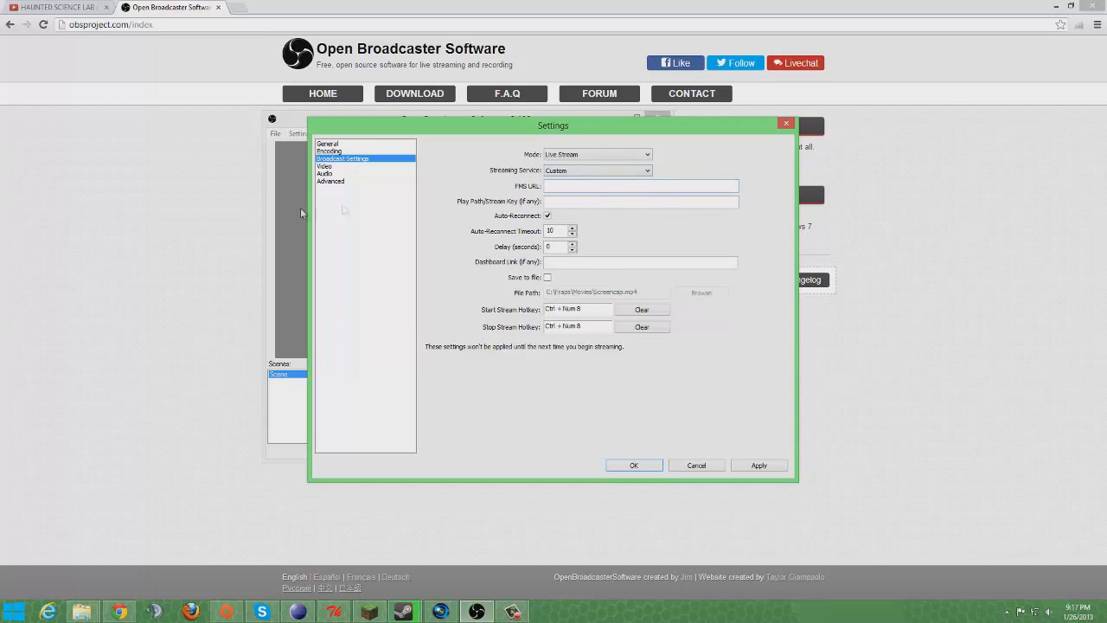
left_click(573, 171)
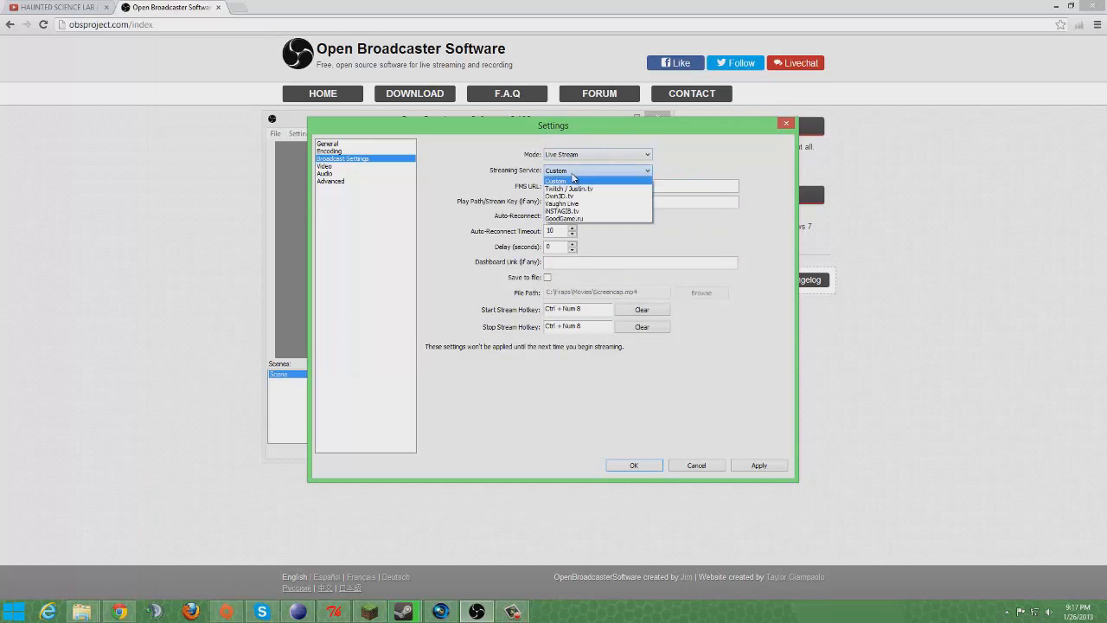
left_click(569, 188)
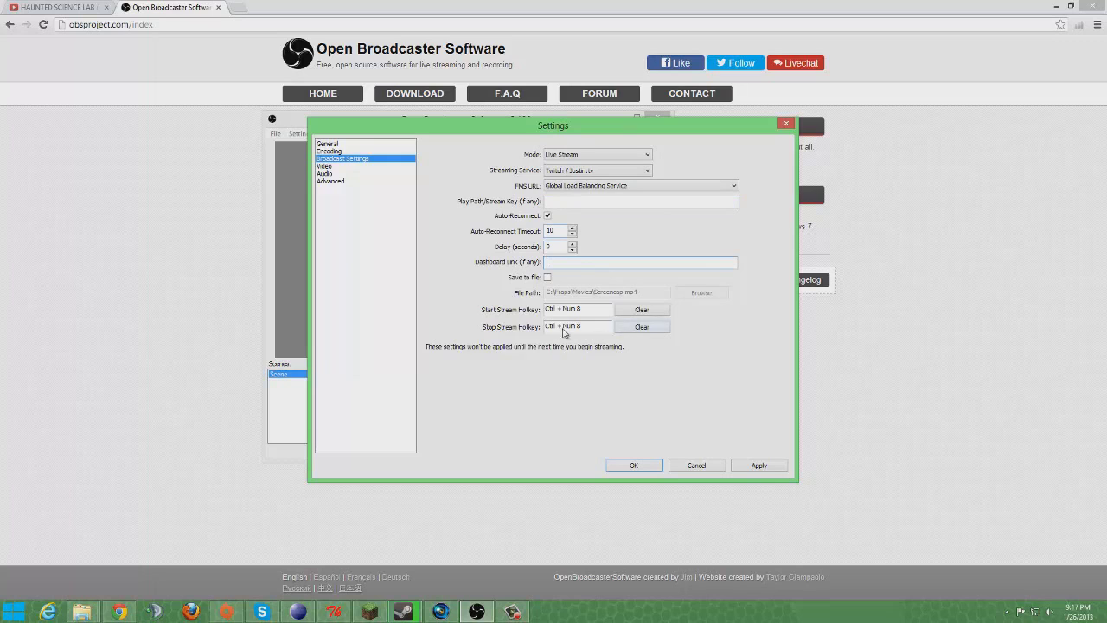
Review Video settings, keeping a custom 1920x1080 base resolution, no downscale and 30 FPS
left_click(344, 166)
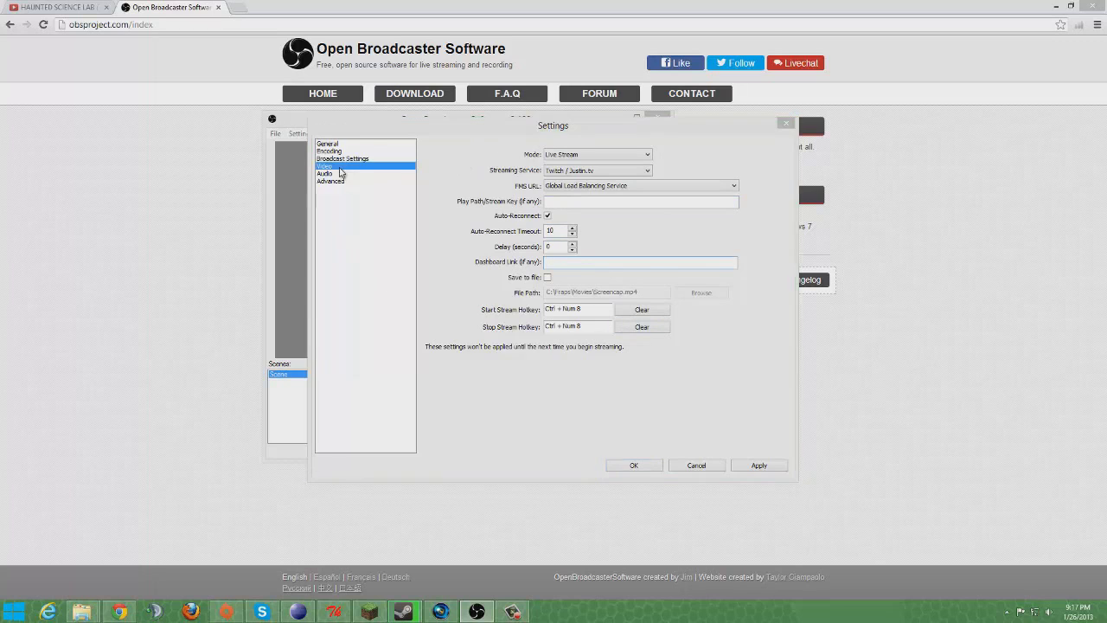
left_click(549, 345)
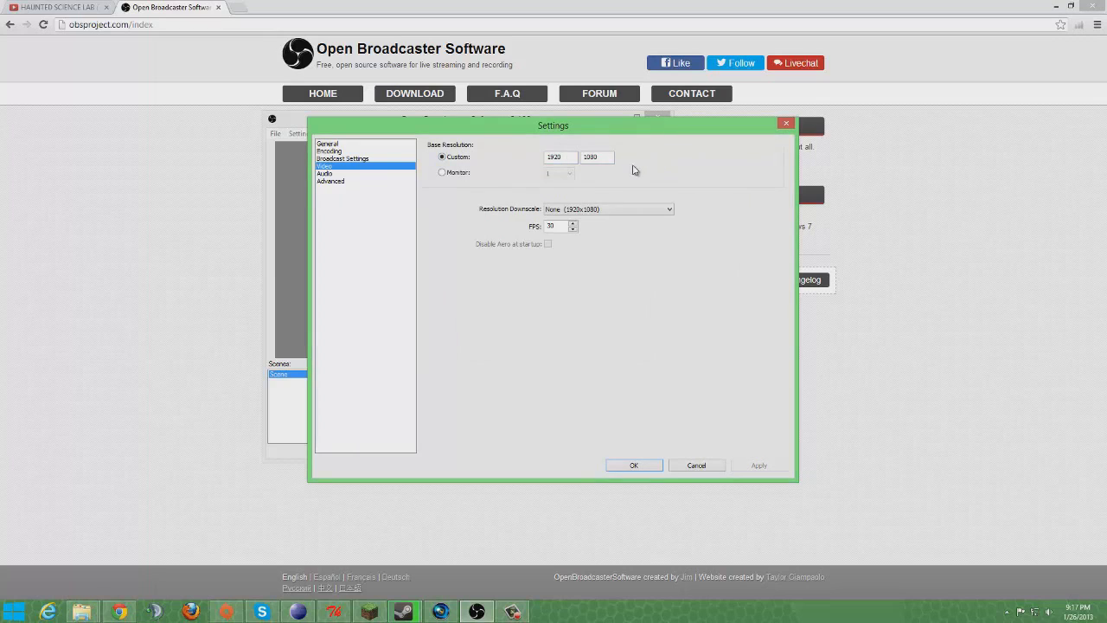
left_click(464, 175)
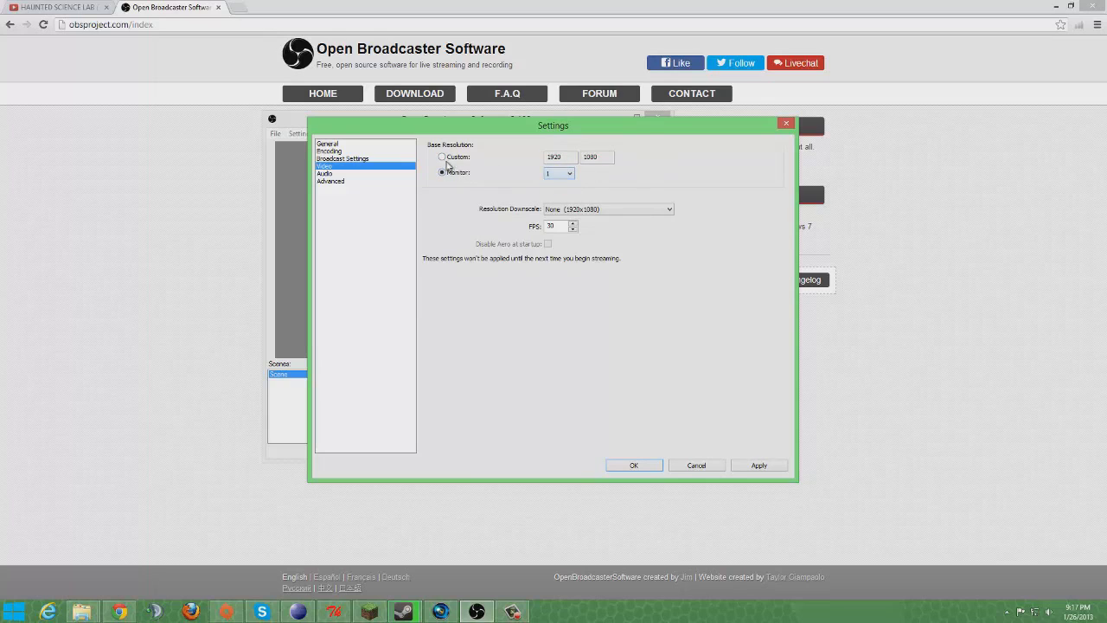
left_click(445, 160)
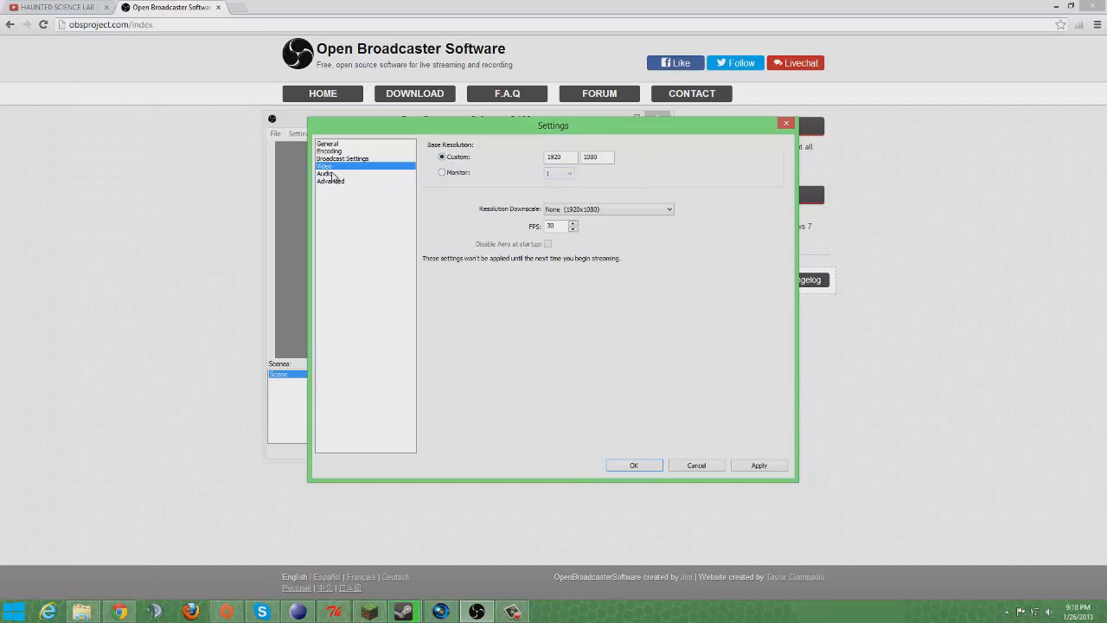
left_click(578, 212)
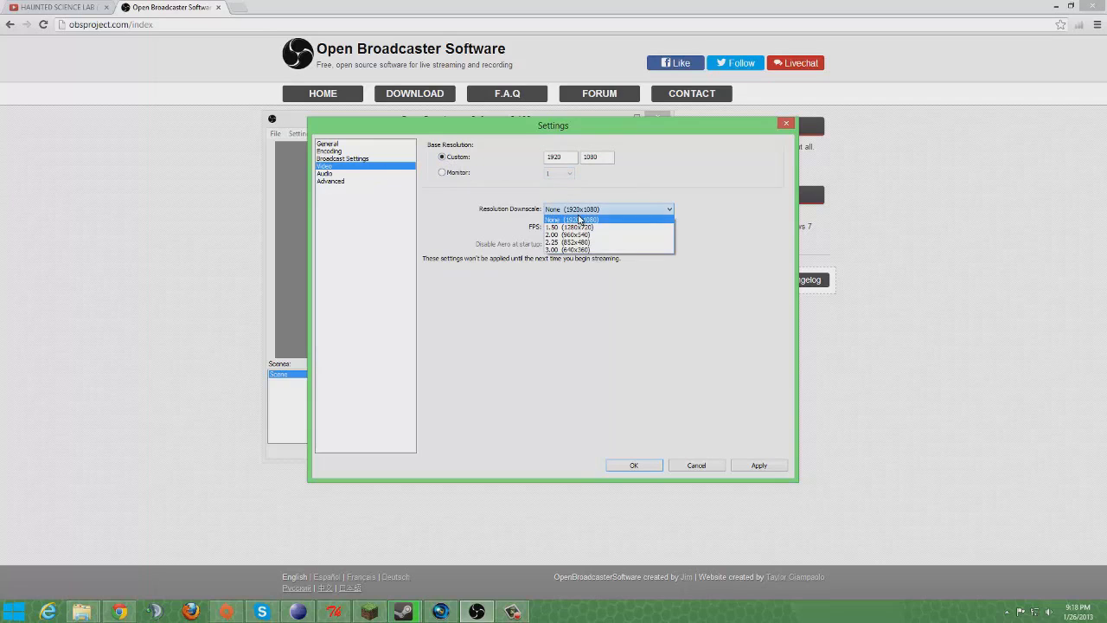
left_click(578, 216)
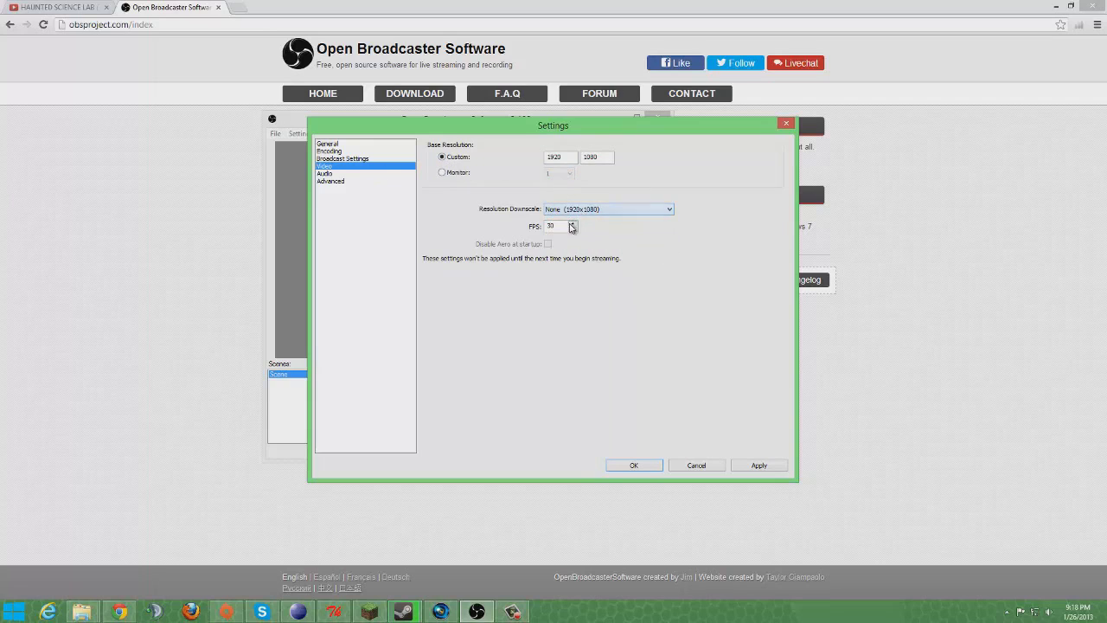
left_click(351, 174)
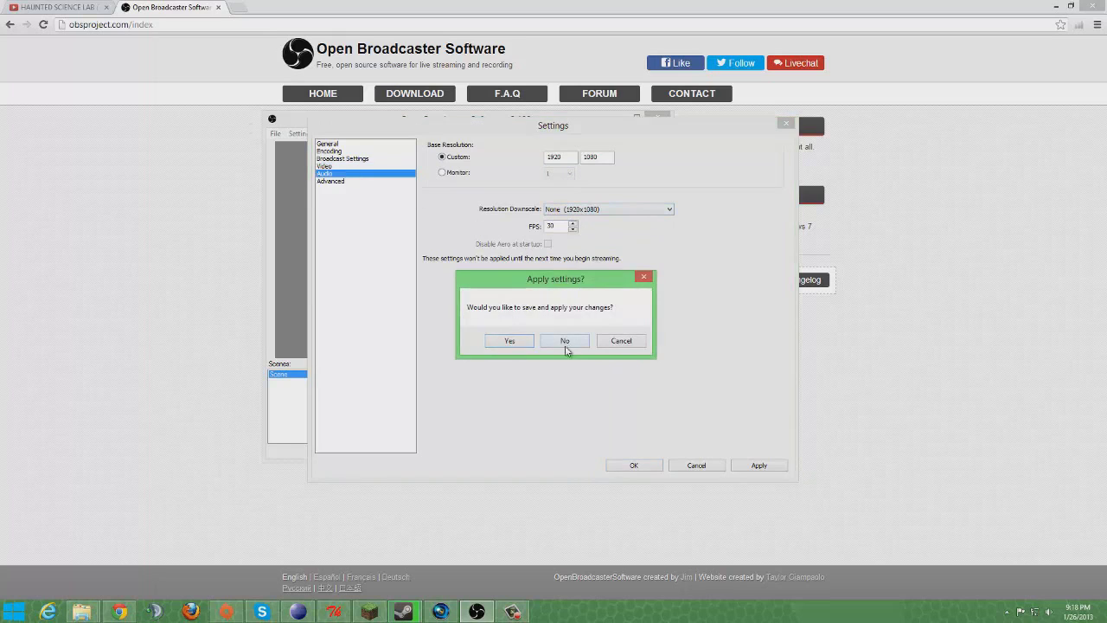
Decline saving changes and keep the Logitech USB Microphone as the audio input device
left_click(567, 340)
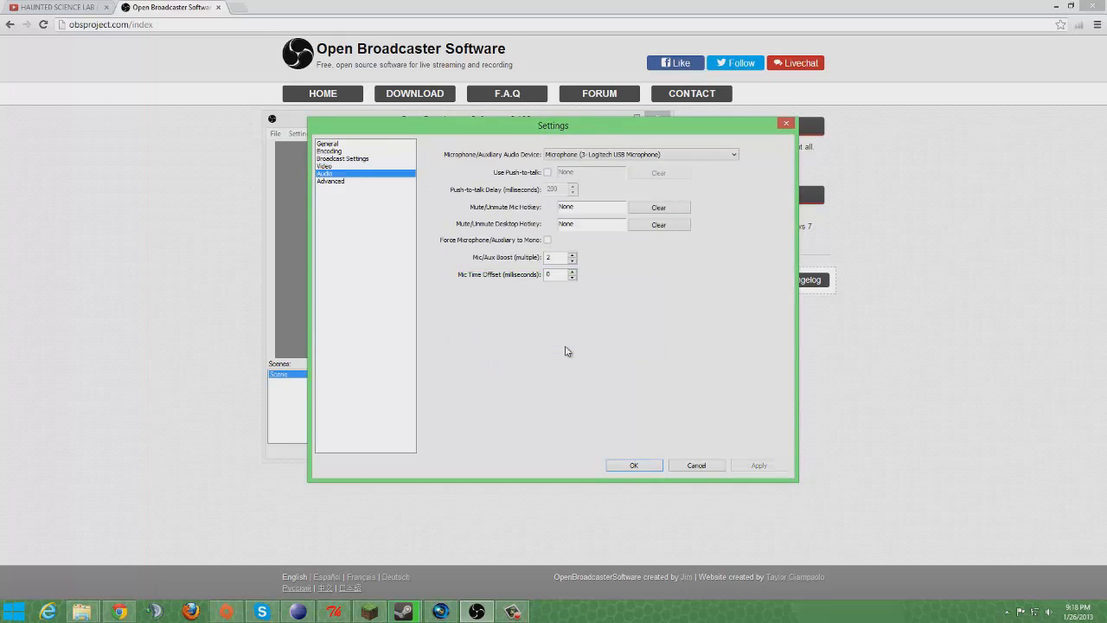
left_click(586, 156)
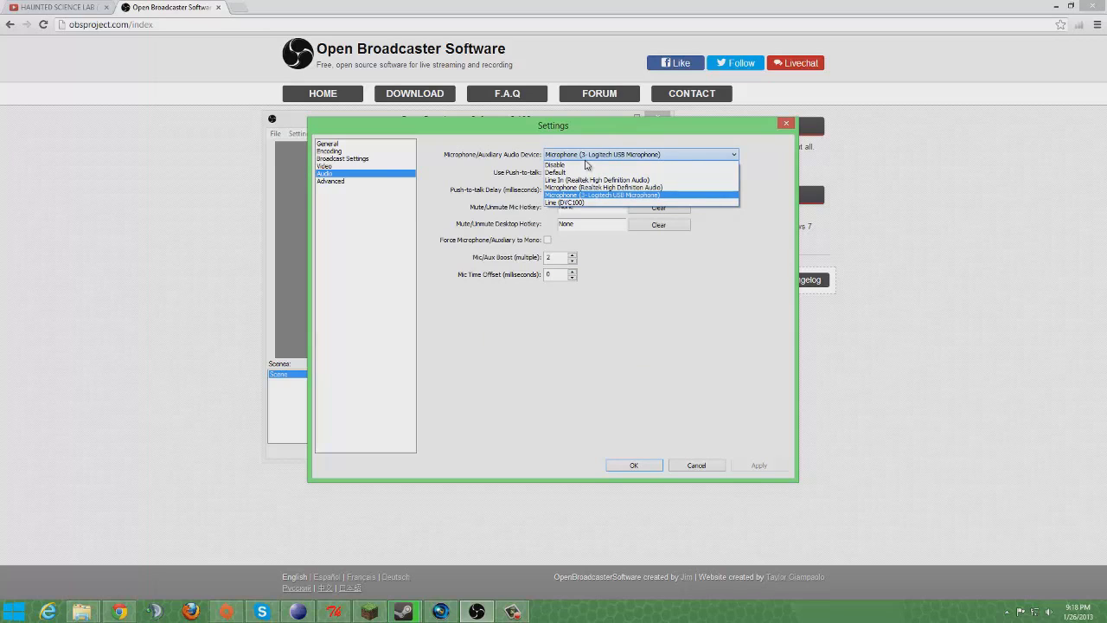
left_click(585, 159)
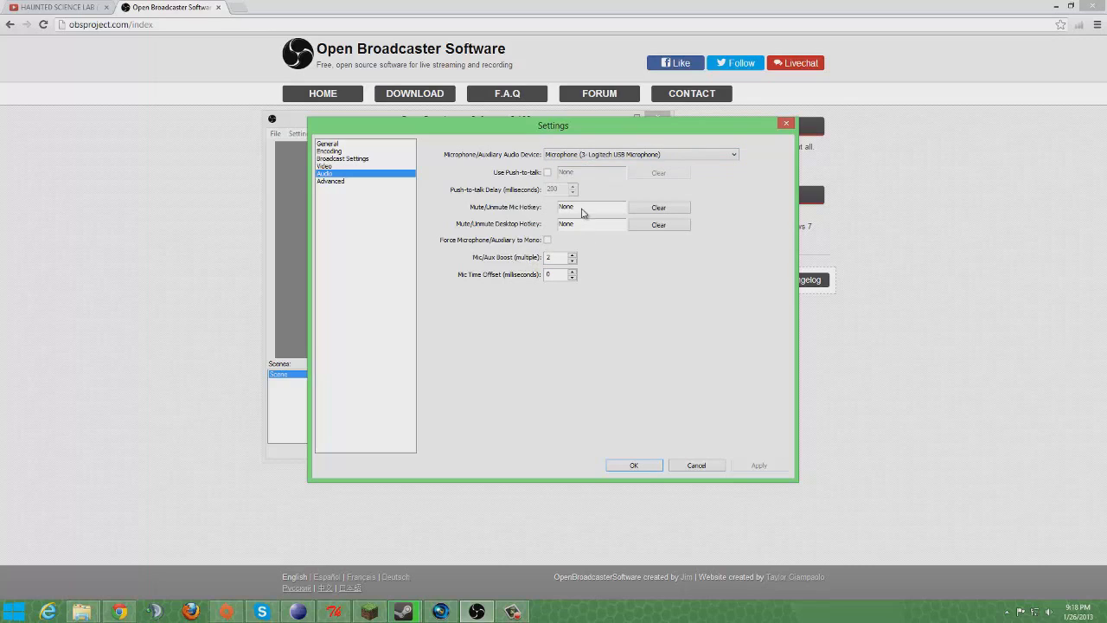
In Advanced settings, keep Above Normal process priority and the veryfast x264 CPU preset
left_click(334, 181)
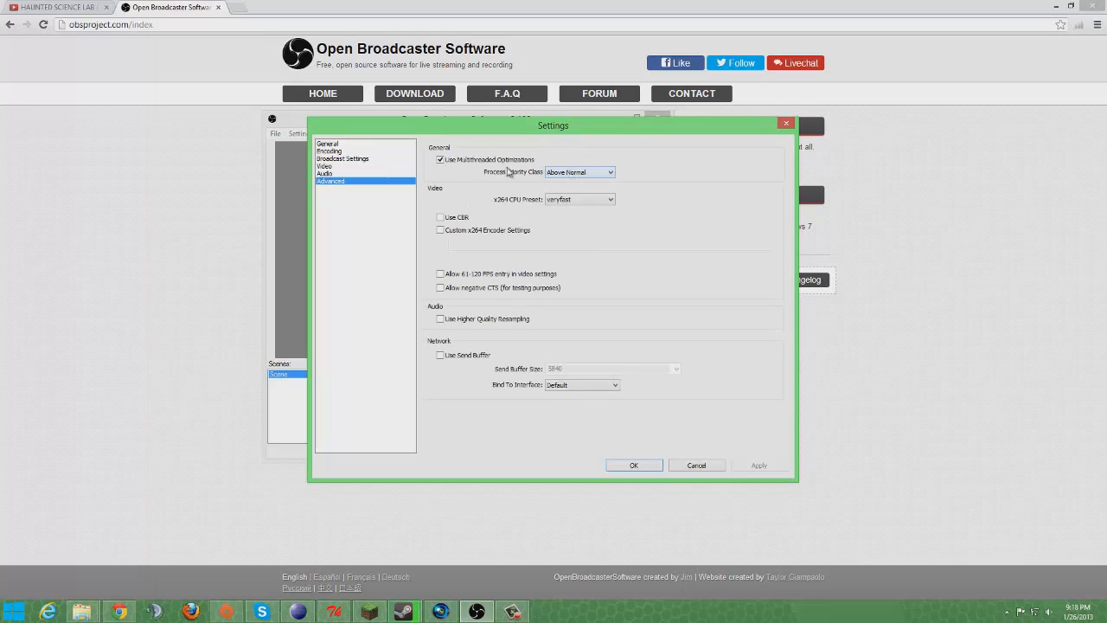
left_click(552, 173)
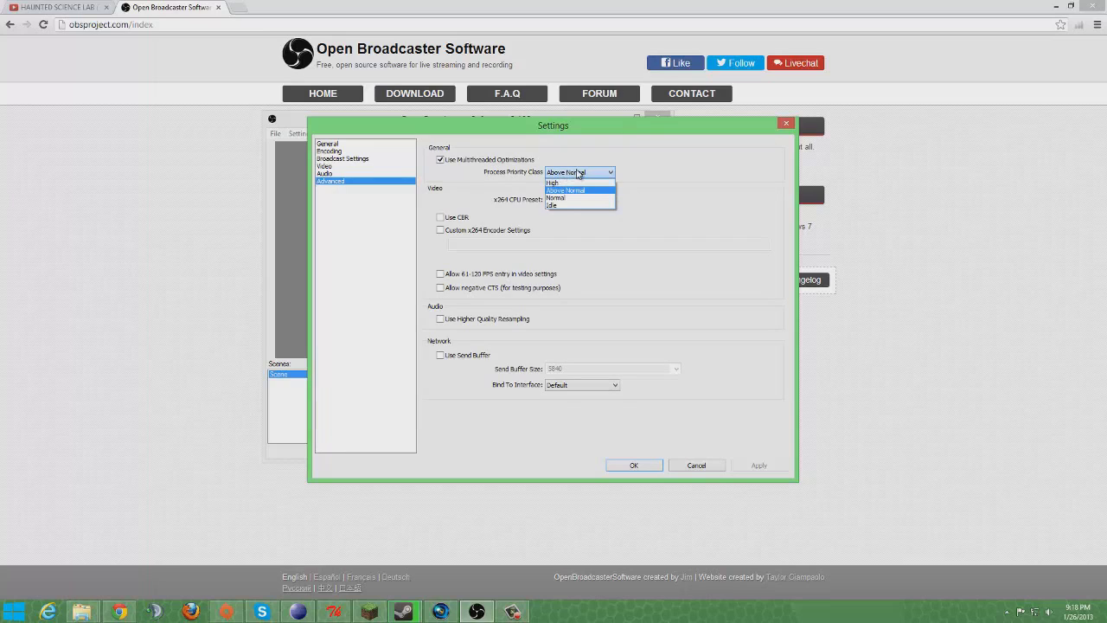
left_click(578, 173)
left_click(564, 200)
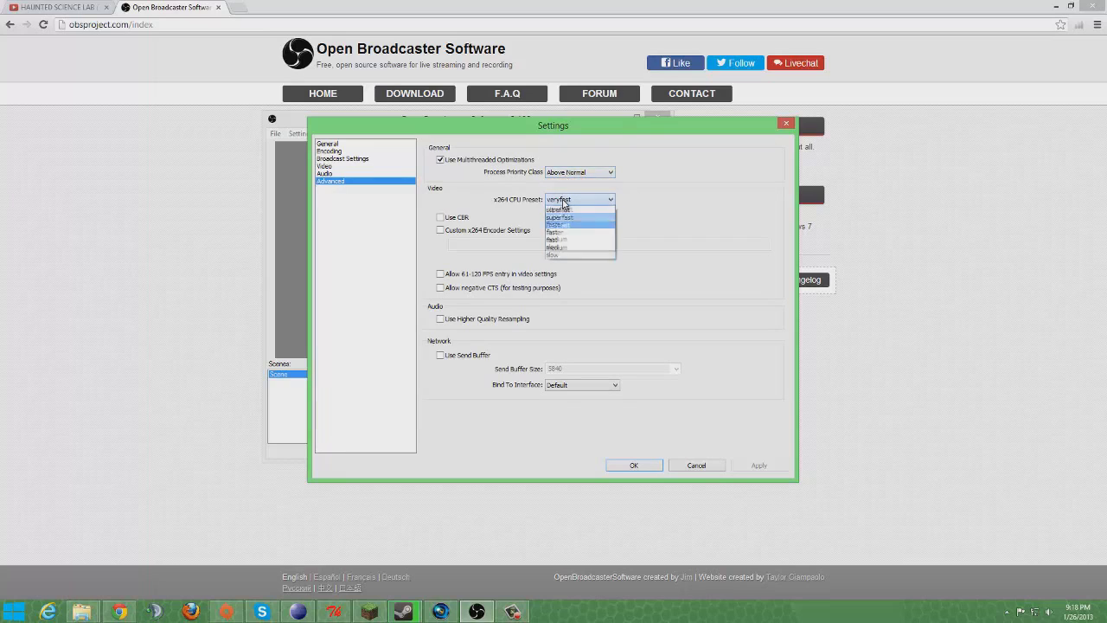
left_click(565, 199)
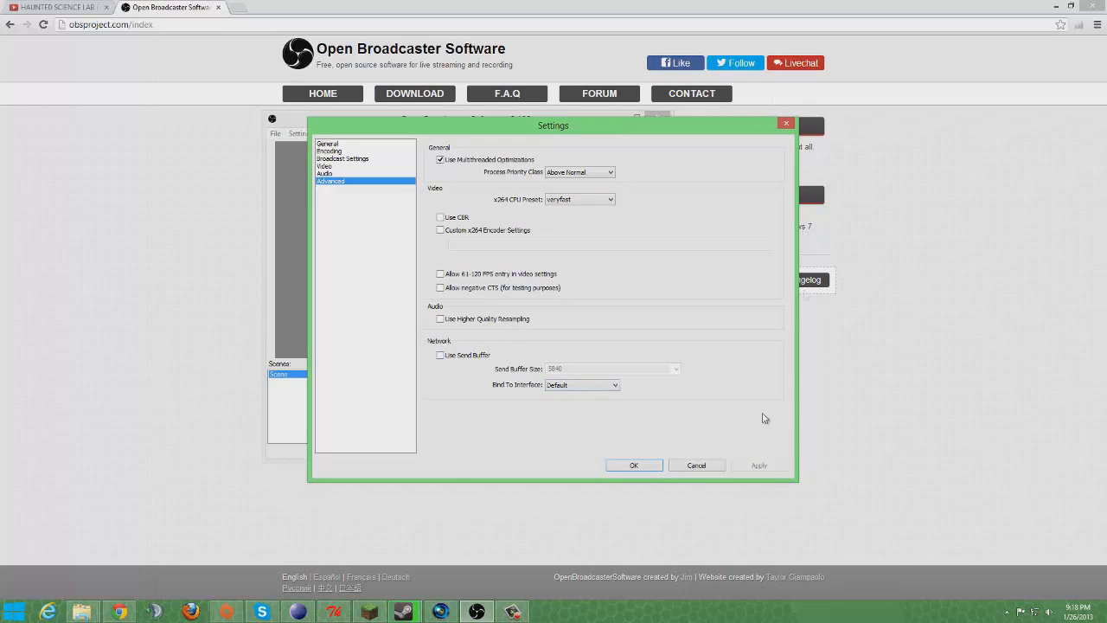
Cancel the Settings dialog without saving and browse the main window's menus
left_click(709, 466)
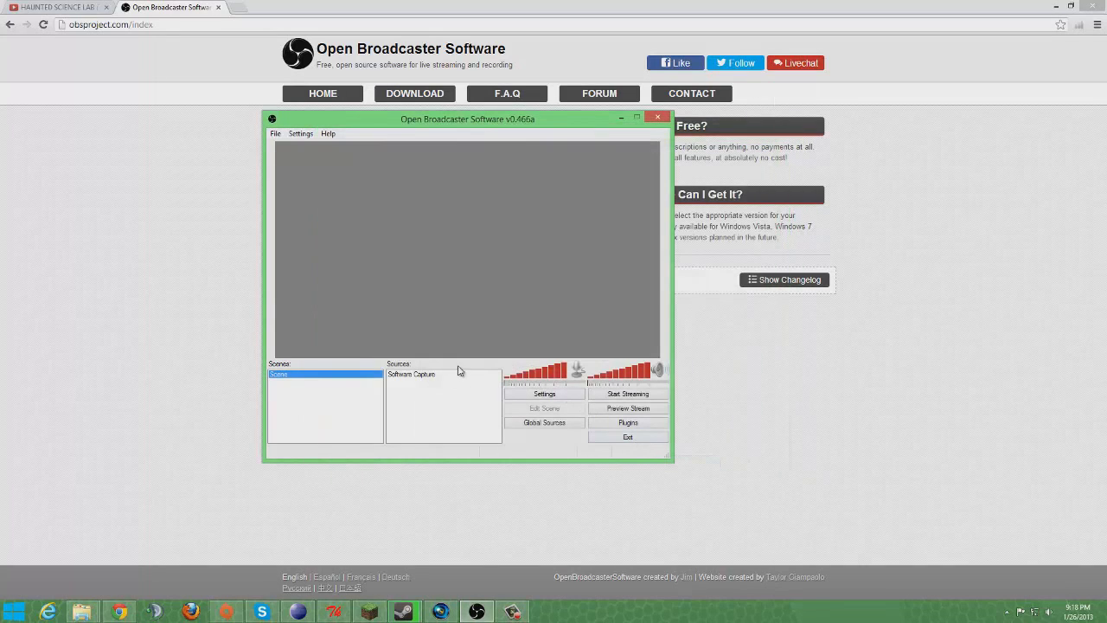
left_click(301, 134)
mouse_move(275, 133)
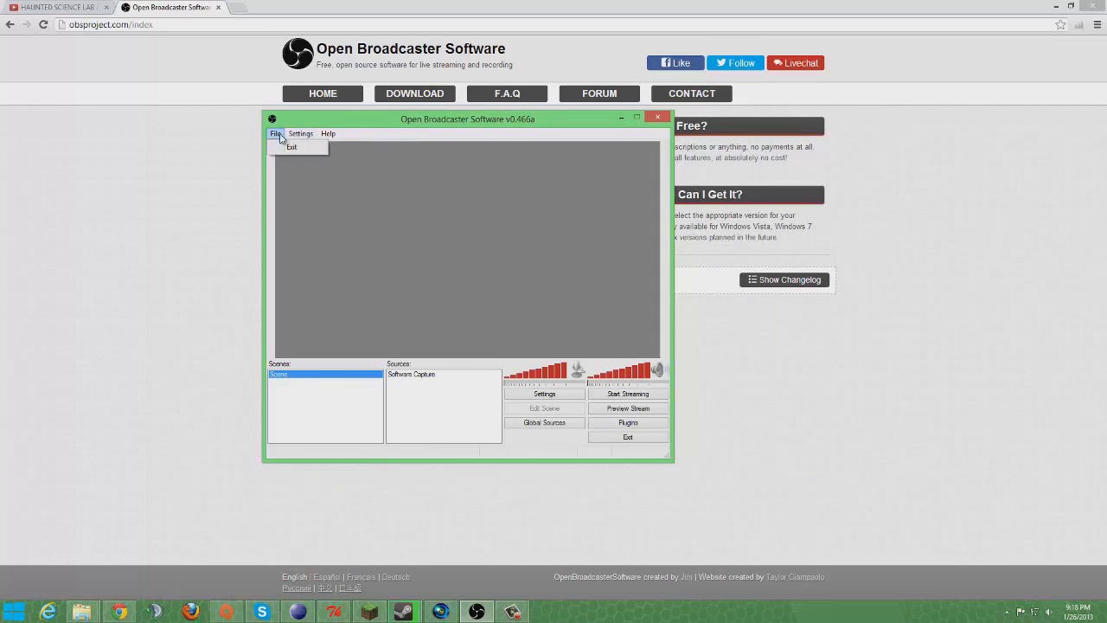
left_click(558, 128)
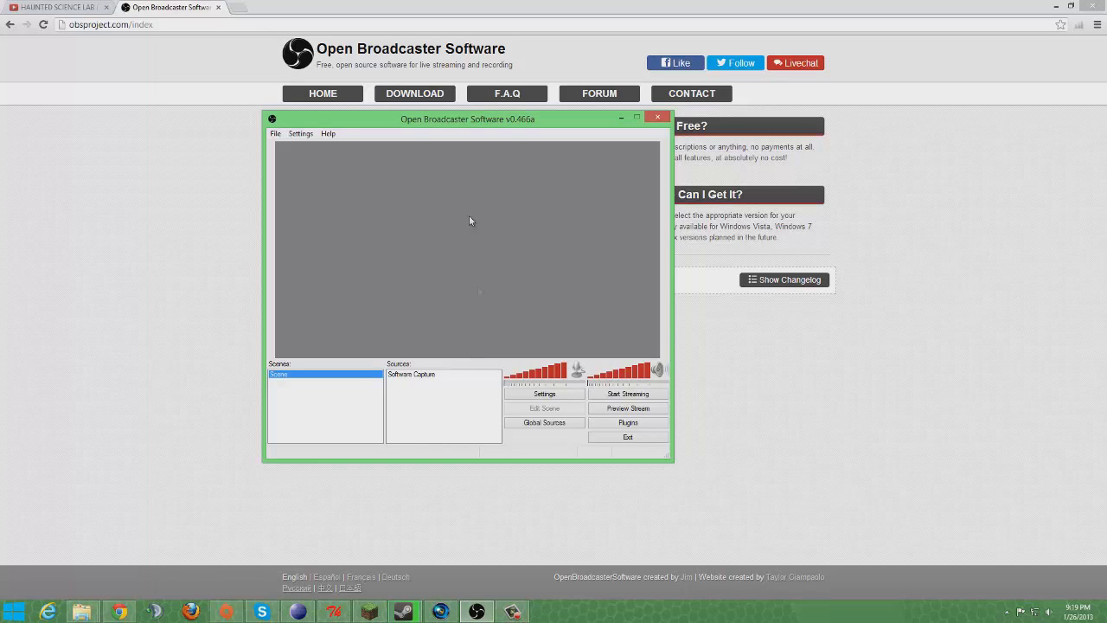
left_click(317, 135)
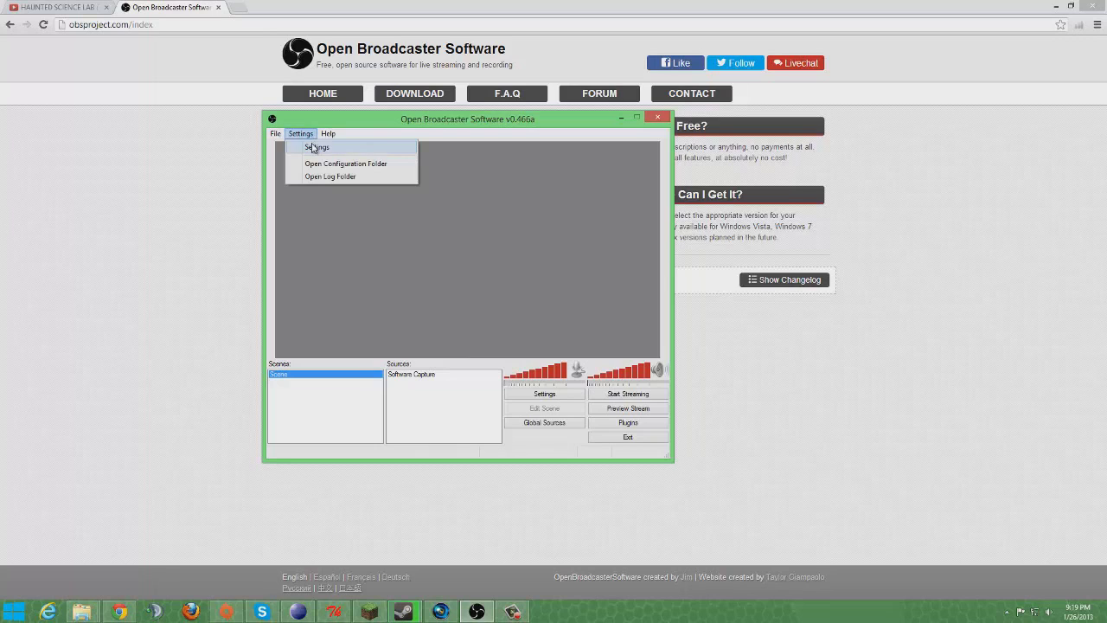
Reopen Settings, glance at Broadcast Settings, and return to Encoding
left_click(313, 148)
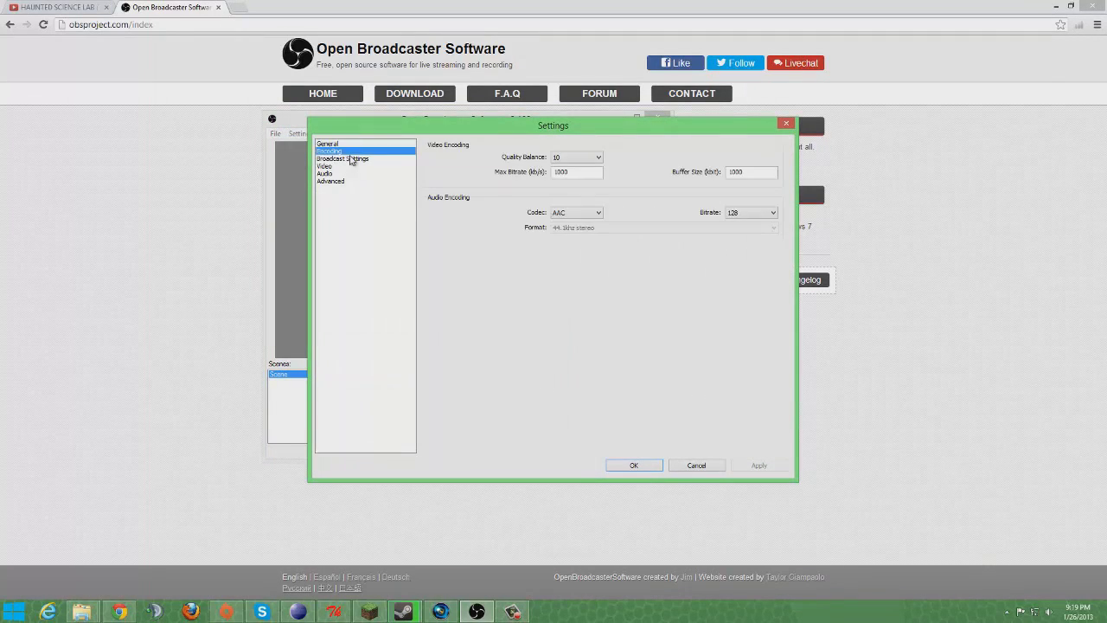
left_click(352, 160)
left_click(355, 153)
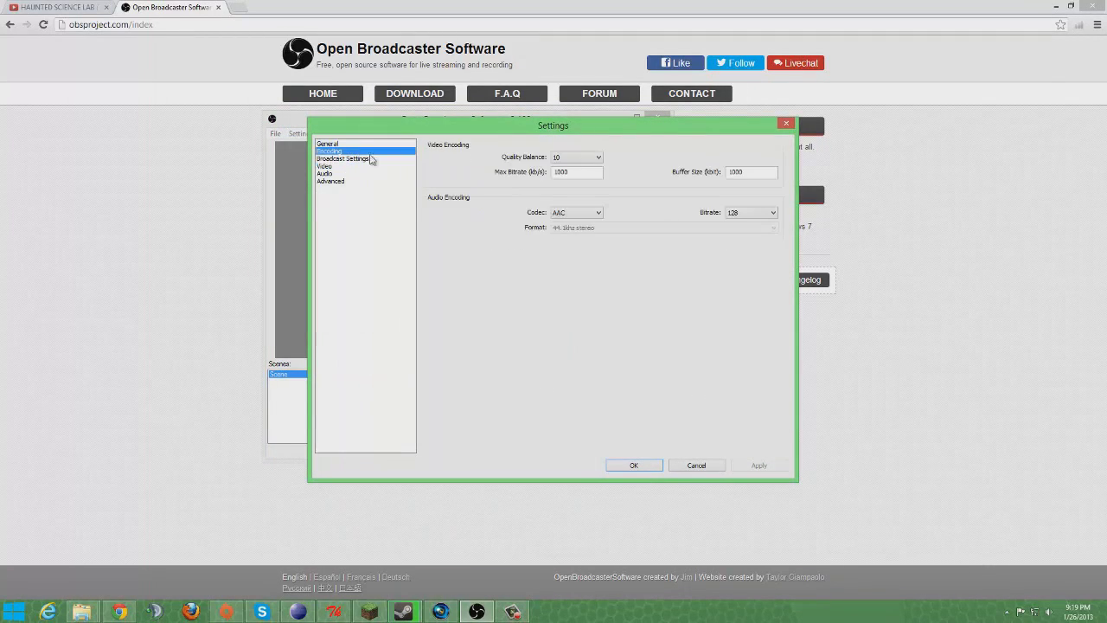
Set Quality Balance to 0, then back to 10, and apply and confirm
left_click(574, 158)
left_click(575, 167)
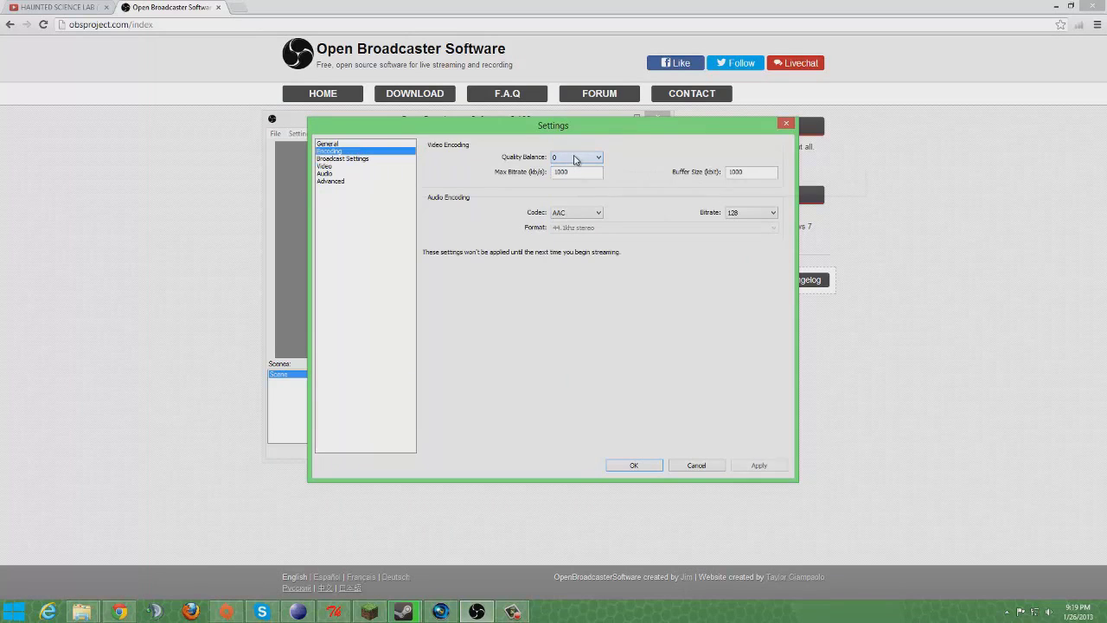
left_click(597, 159)
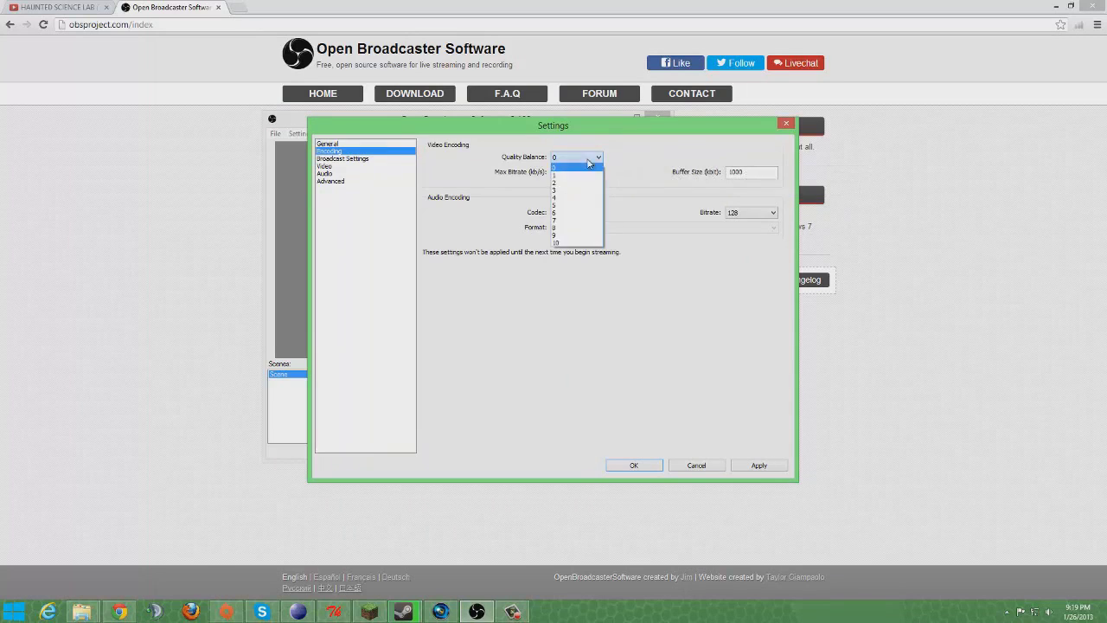
left_click(561, 243)
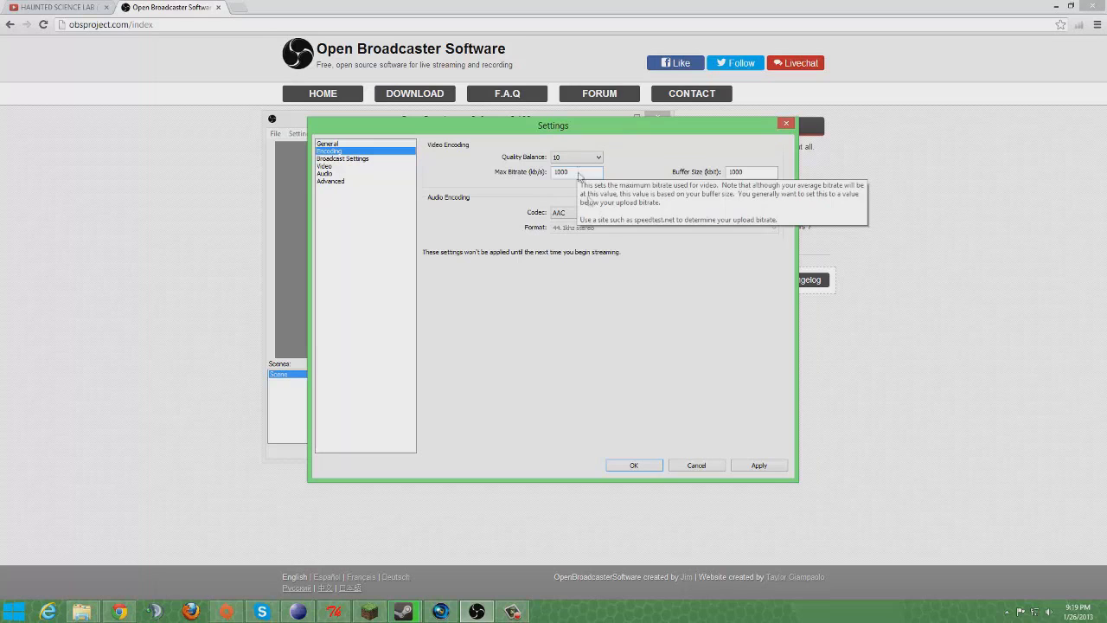
left_click(749, 465)
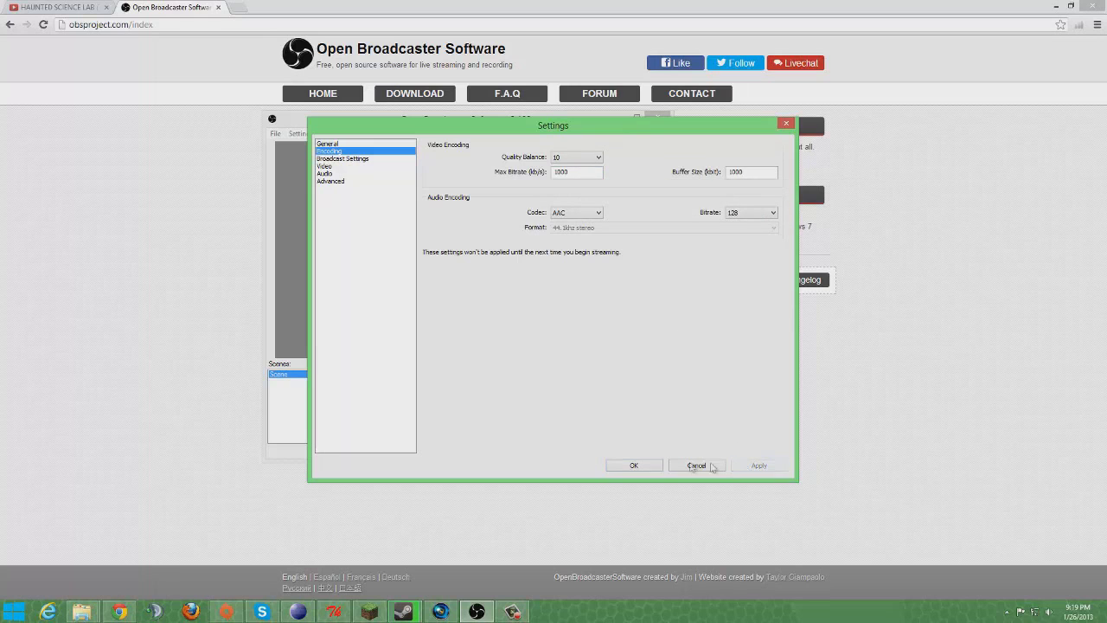
left_click(635, 466)
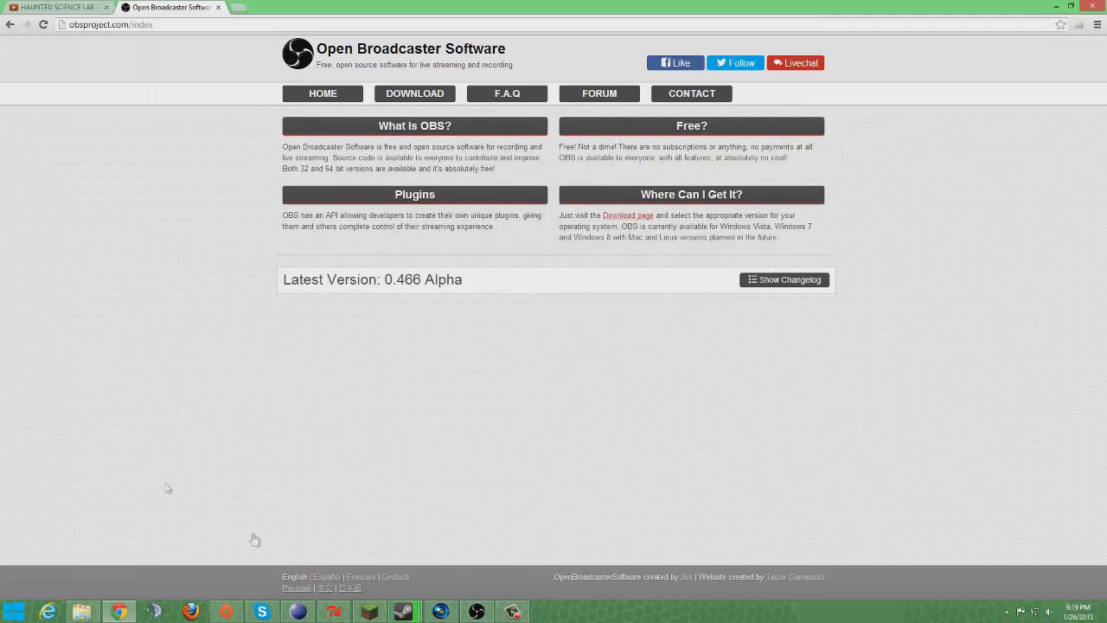